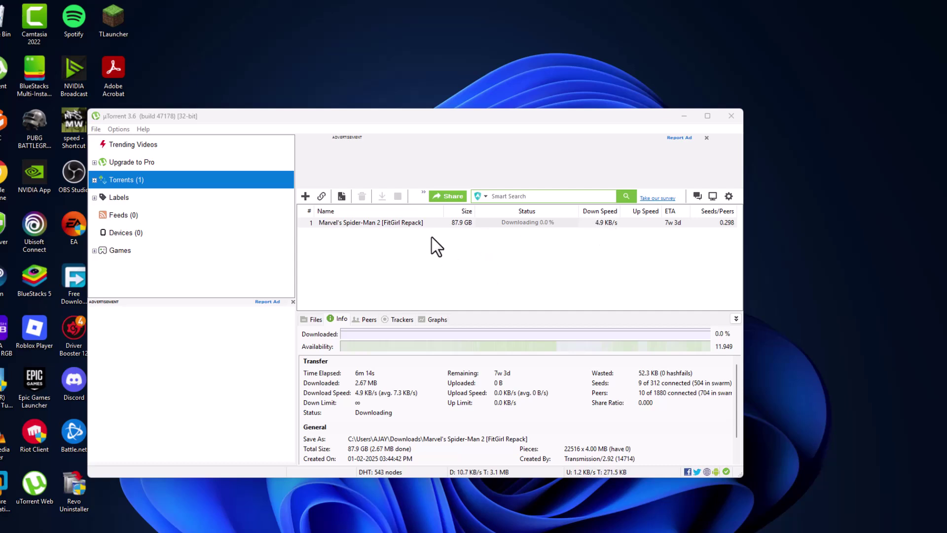
Pause the Marvel's Spider-Man 2 [FitGirl Repack] torrent from its right-click menu
right_click(409, 223)
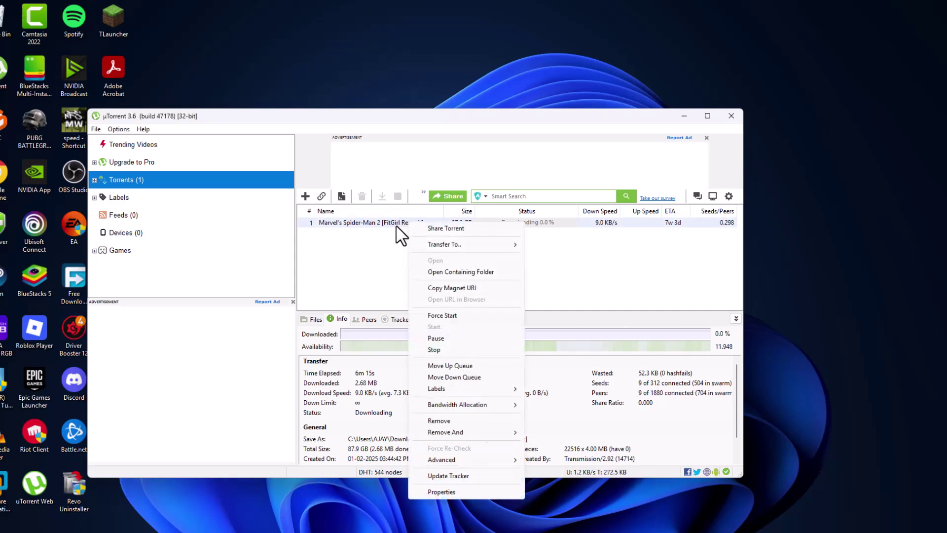
click(453, 338)
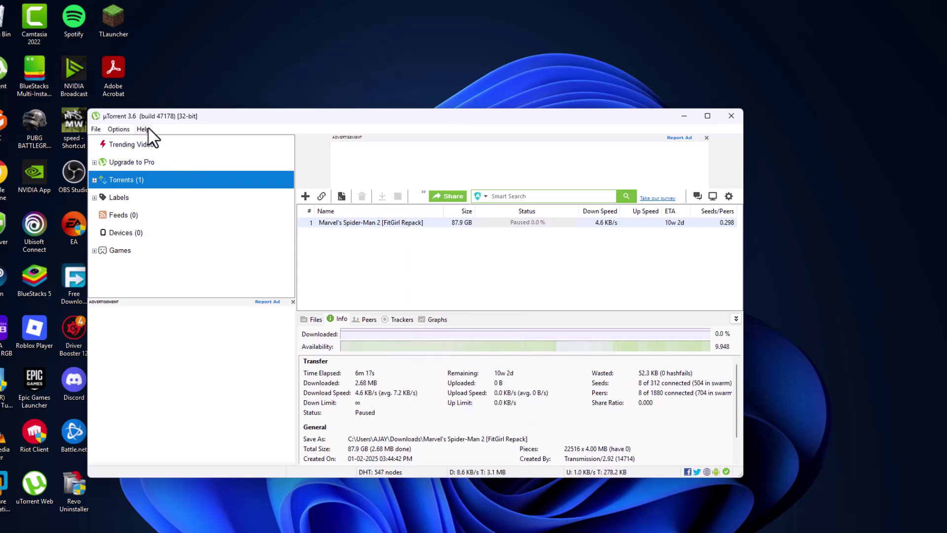
Change the incoming connection port in Preferences > Connection from 48479 to 10734
click(118, 129)
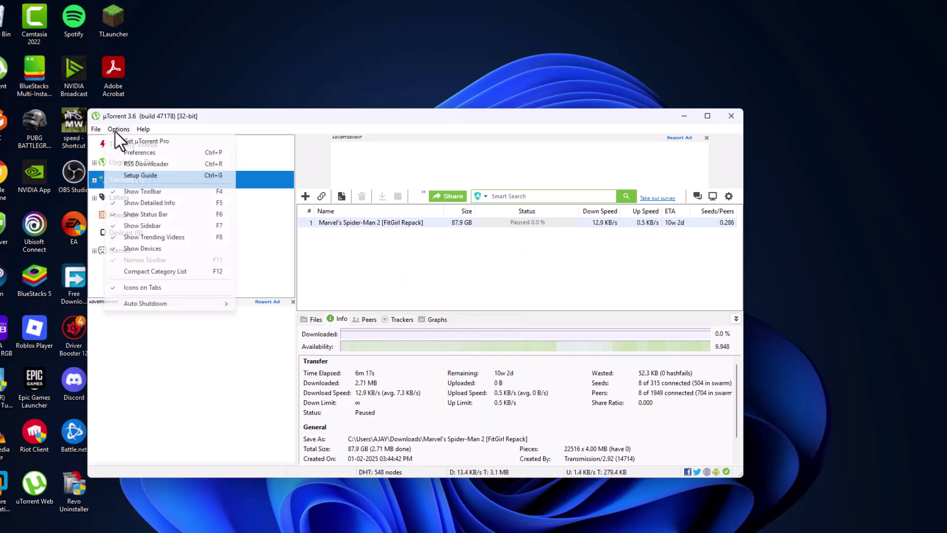
click(155, 152)
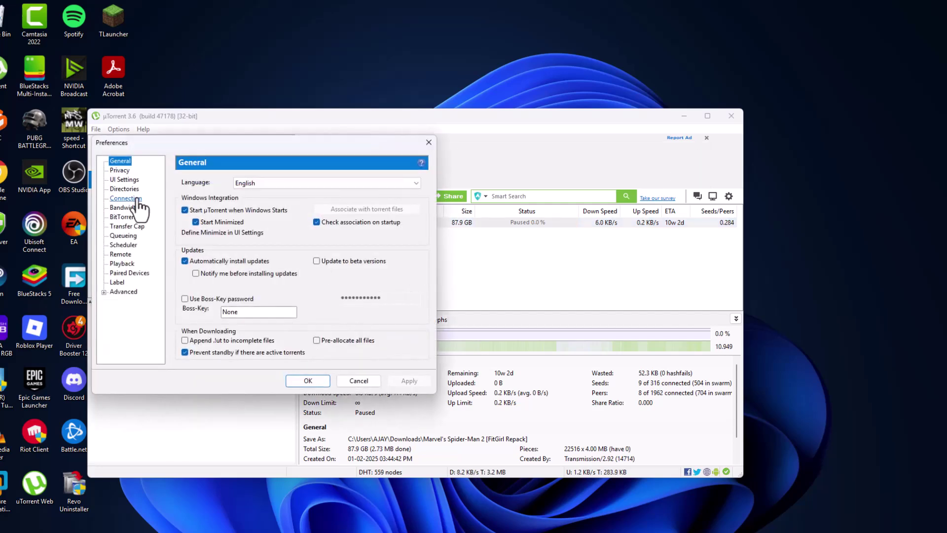
click(129, 198)
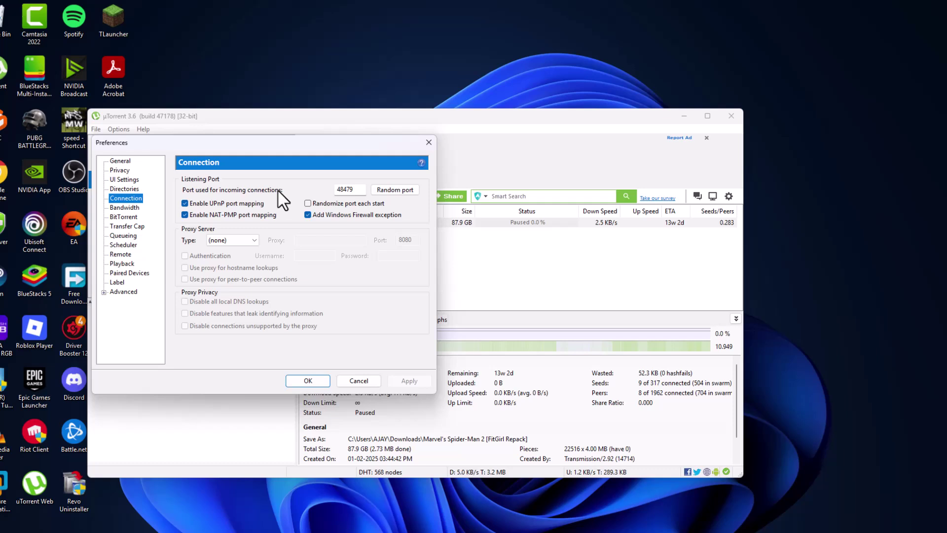
drag(359, 188, 335, 201)
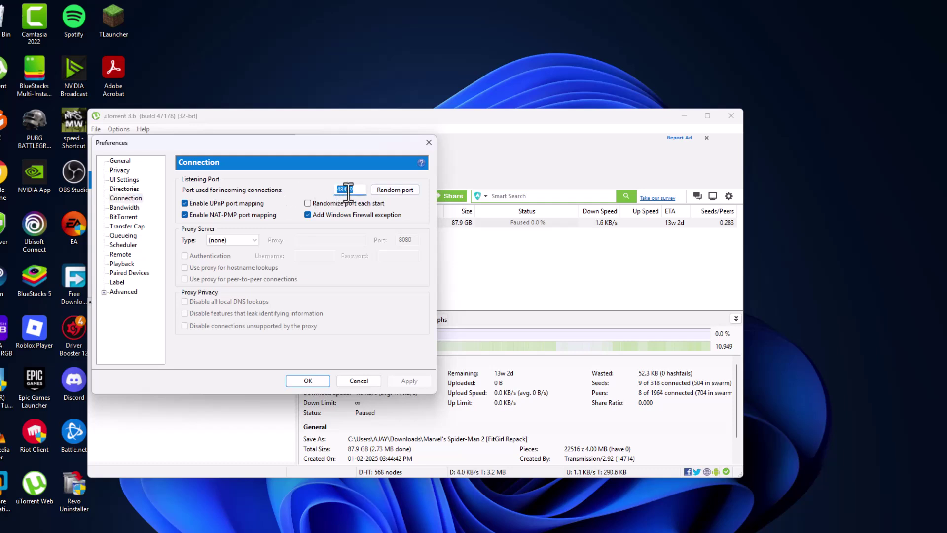
text(10734)
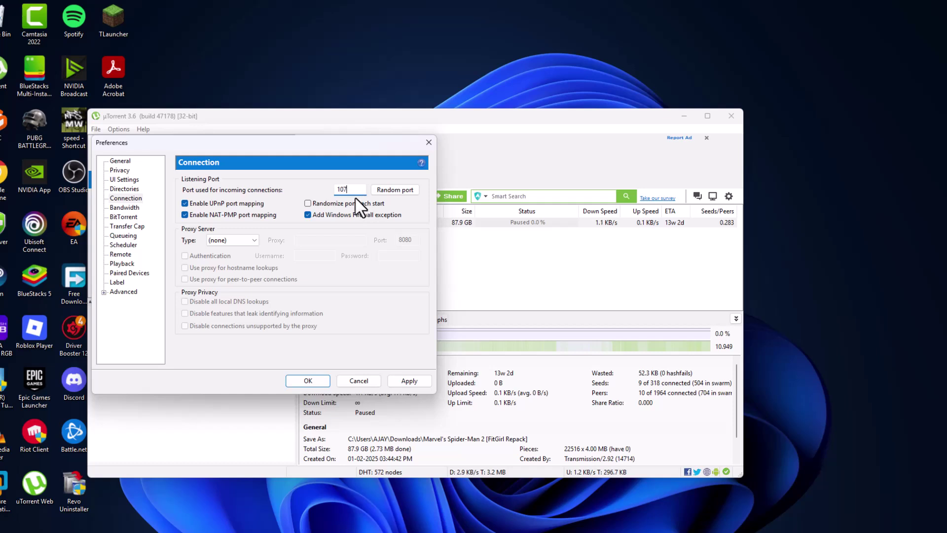
Set the maximum upload rate to 100 kB/s and download rate to unlimited (0)
click(125, 208)
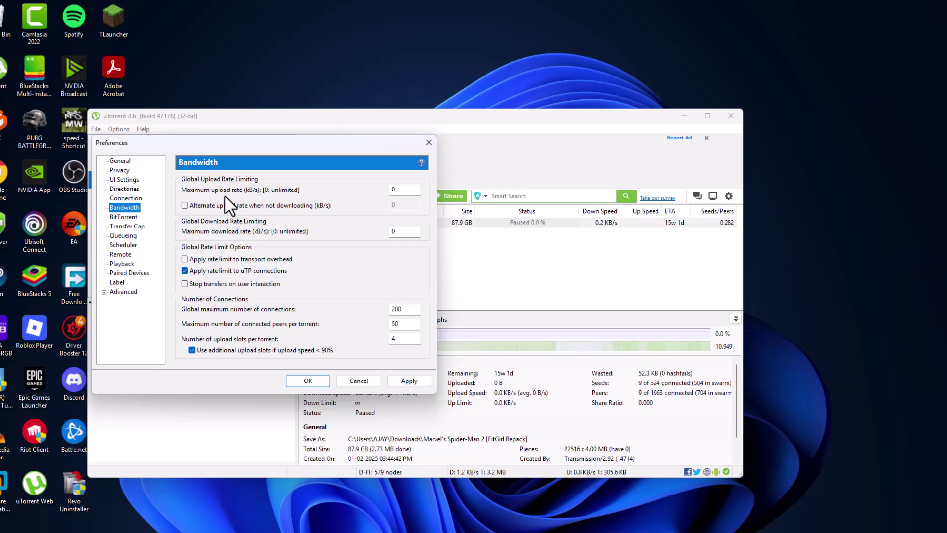
double_click(400, 189)
text(1)
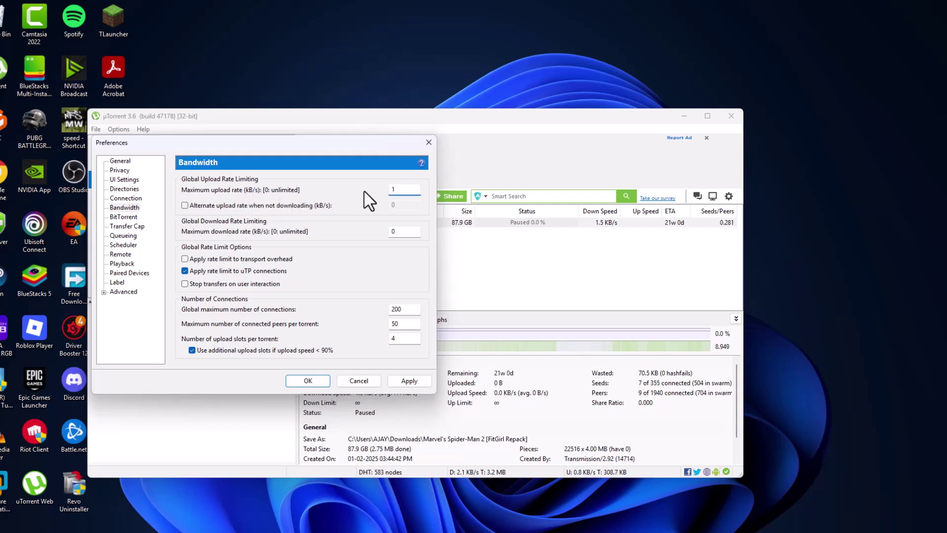
text(00)
click(398, 232)
text(0)
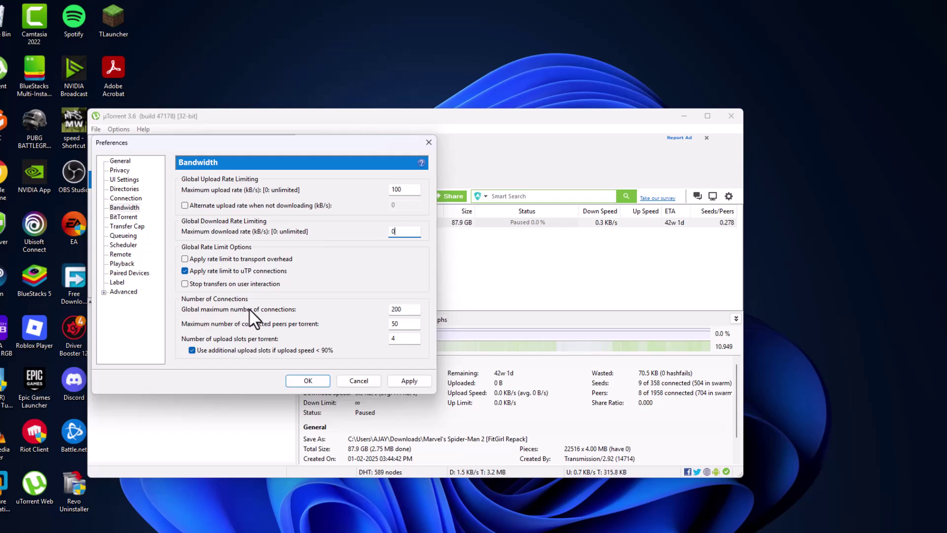
Set 2000 global connections, 1500 peers per torrent and 25 upload slots per torrent
double_click(397, 309)
text(0)
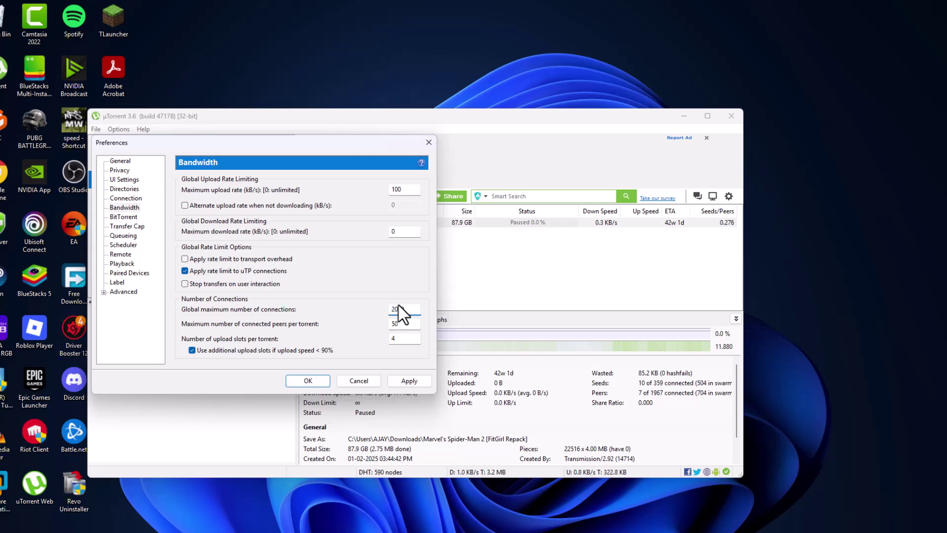
text(00)
double_click(389, 326)
double_click(397, 339)
text(2)
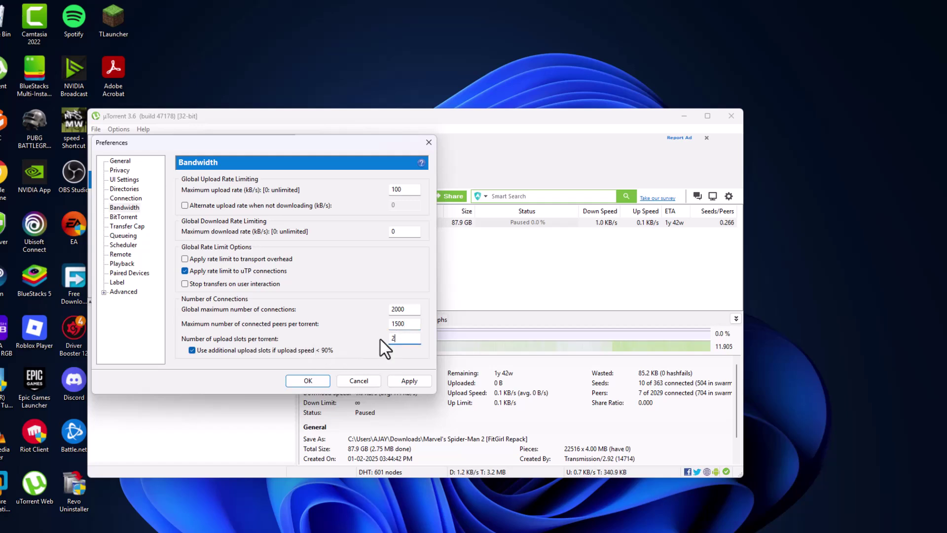
text(5)
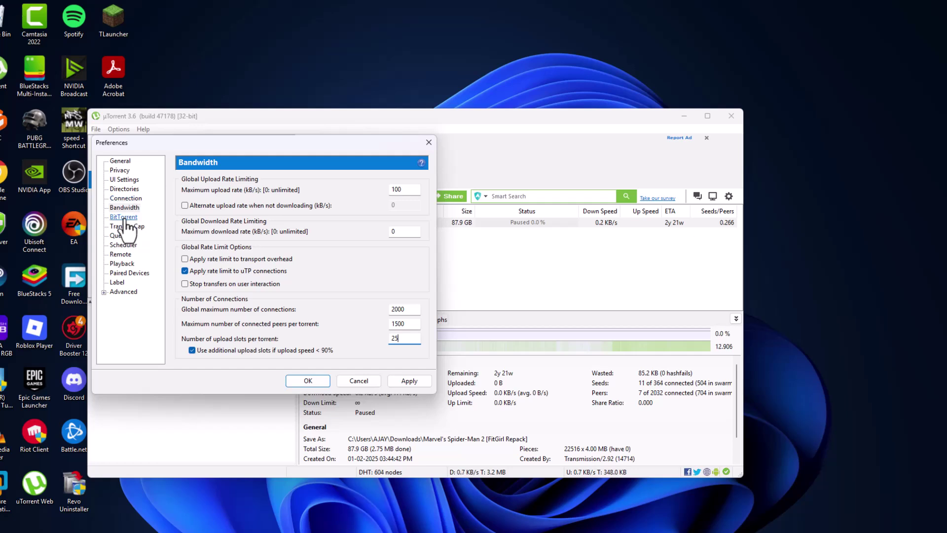
Enable 'Append .!ut to incomplete files' and 'Pre-allocate all files' in General preferences
click(125, 218)
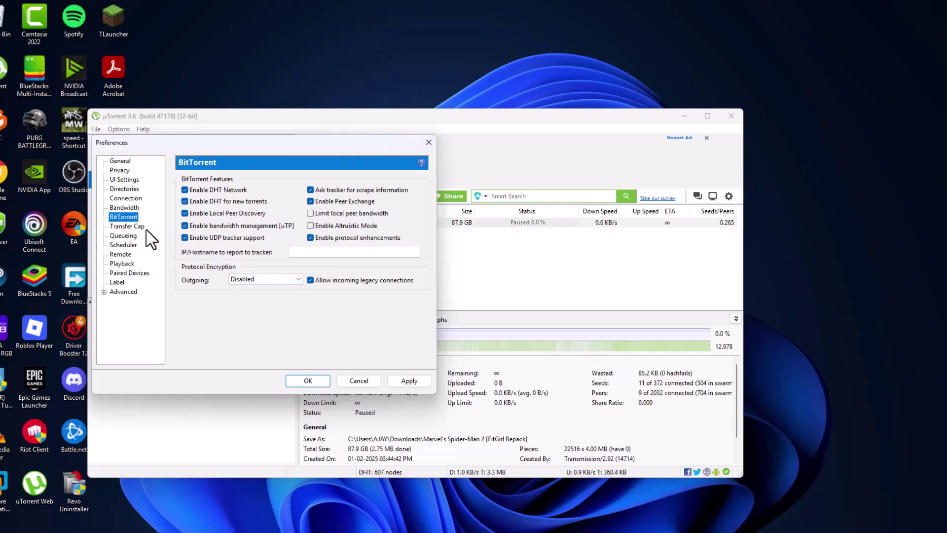
click(120, 161)
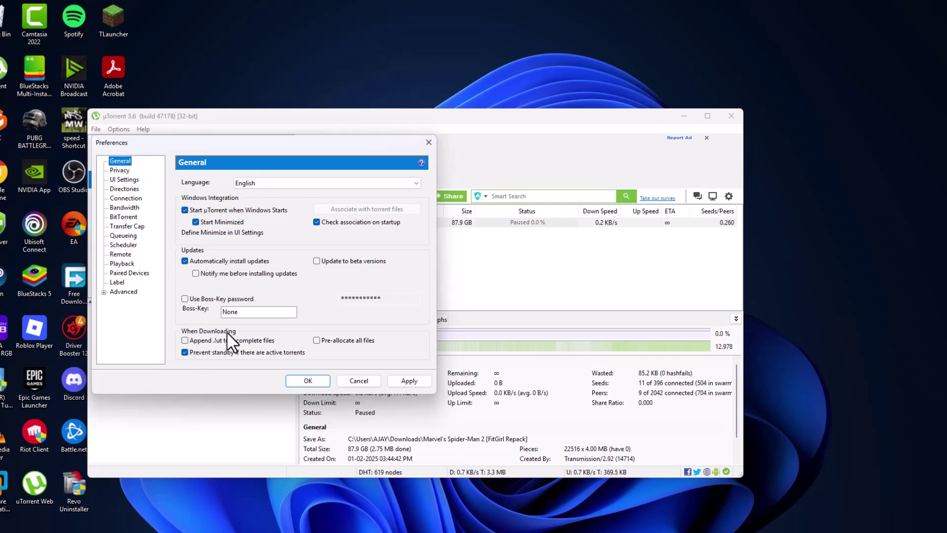
click(185, 339)
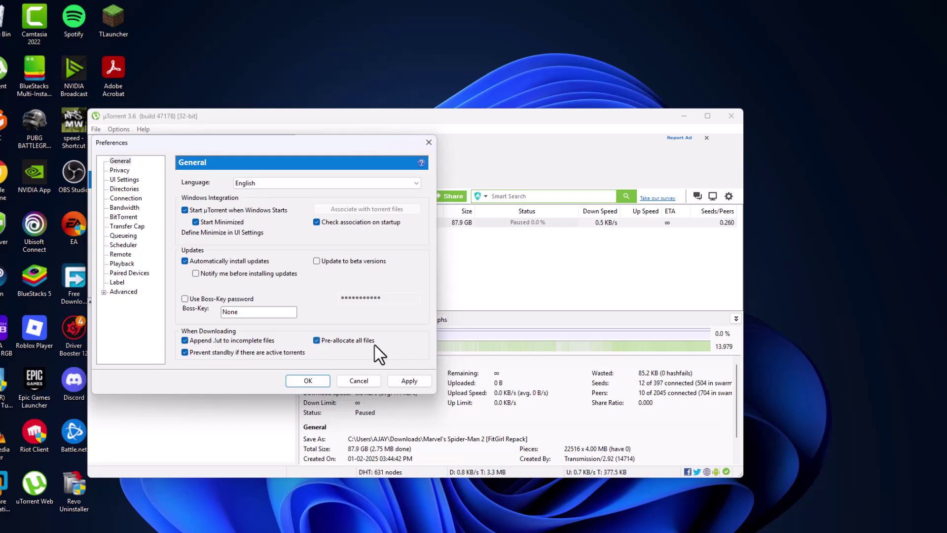
click(119, 292)
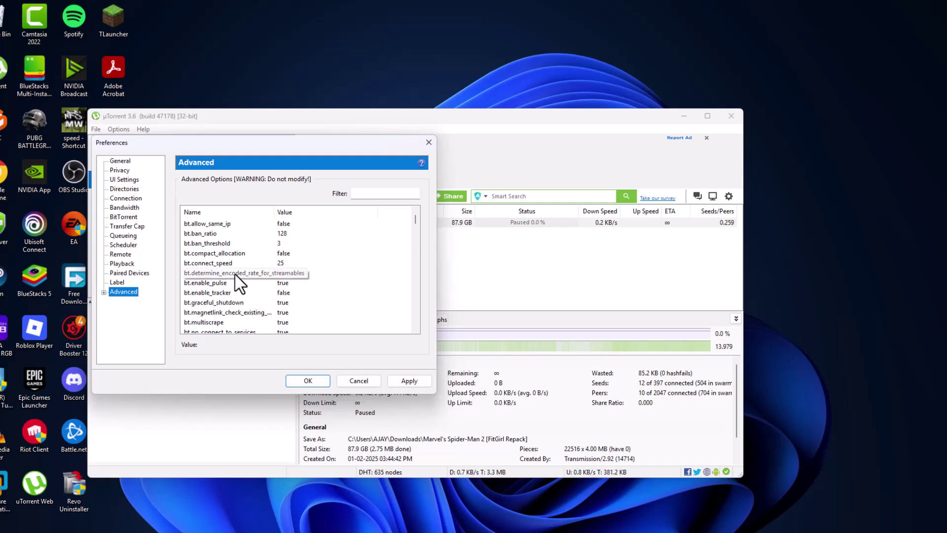
Set the dht.rate advanced option to 2
scroll(235, 275, down, 5)
click(197, 284)
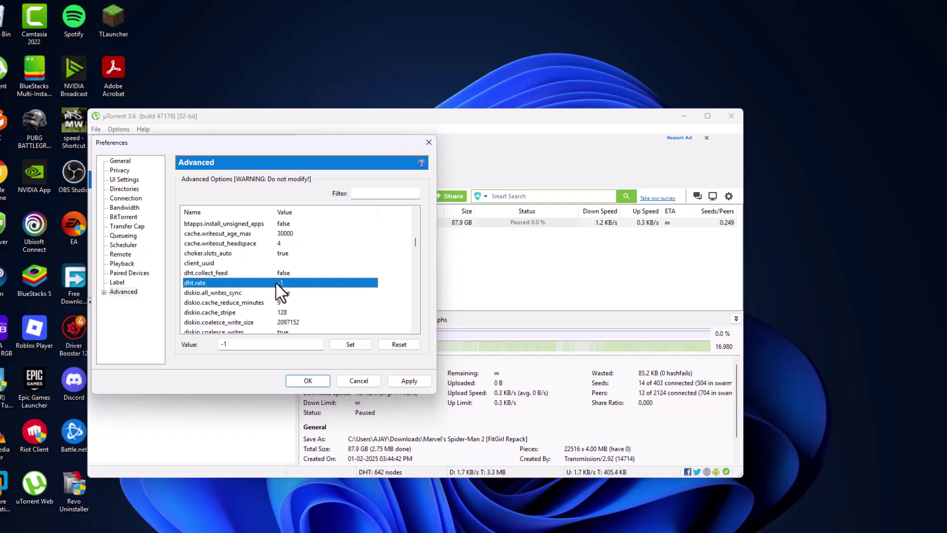
double_click(224, 344)
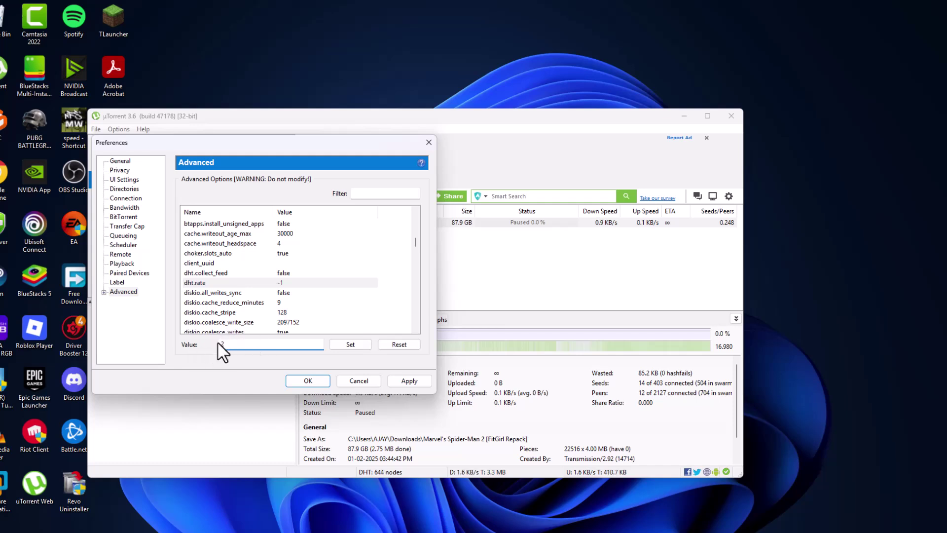
text(2)
click(348, 344)
Set rss.update_interval to 20, then apply and close the preferences
scroll(417, 246, down, 15)
click(187, 302)
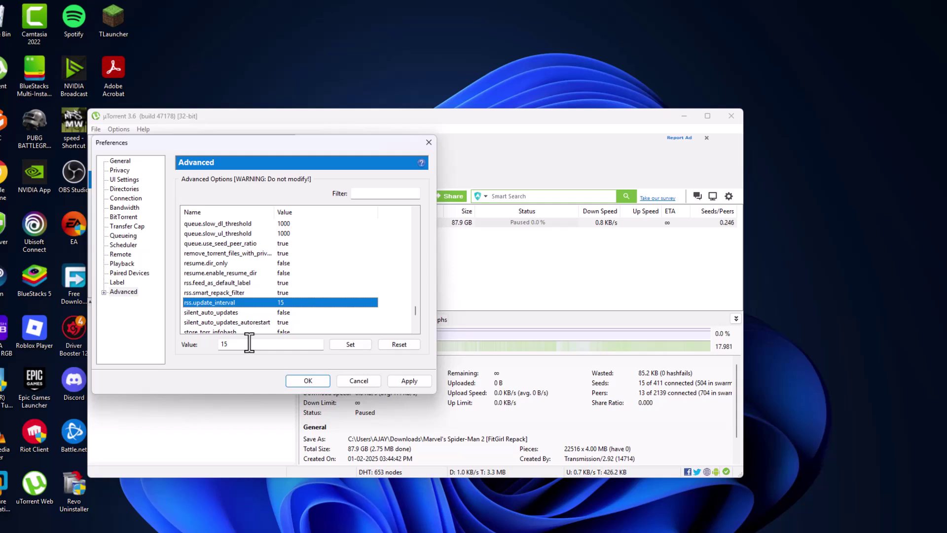
double_click(227, 345)
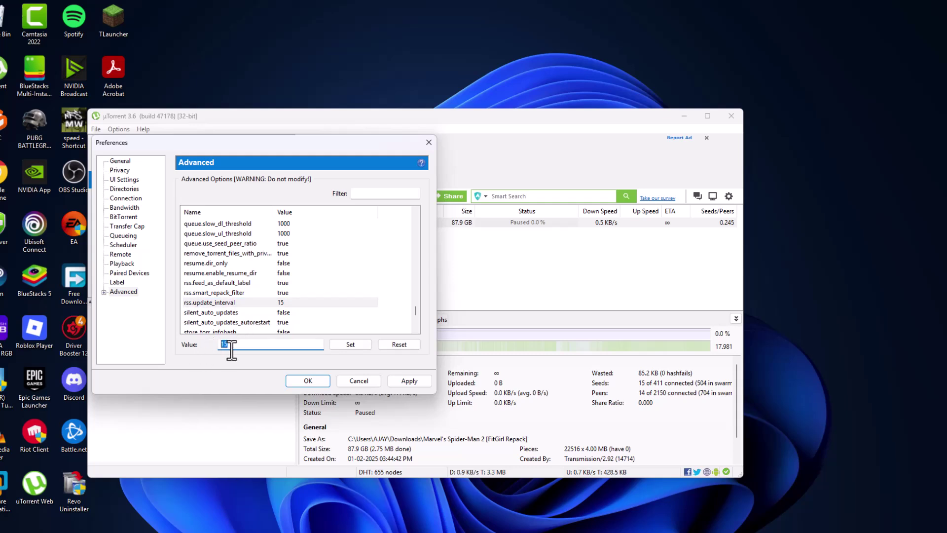
text(20)
click(349, 345)
click(405, 382)
click(316, 380)
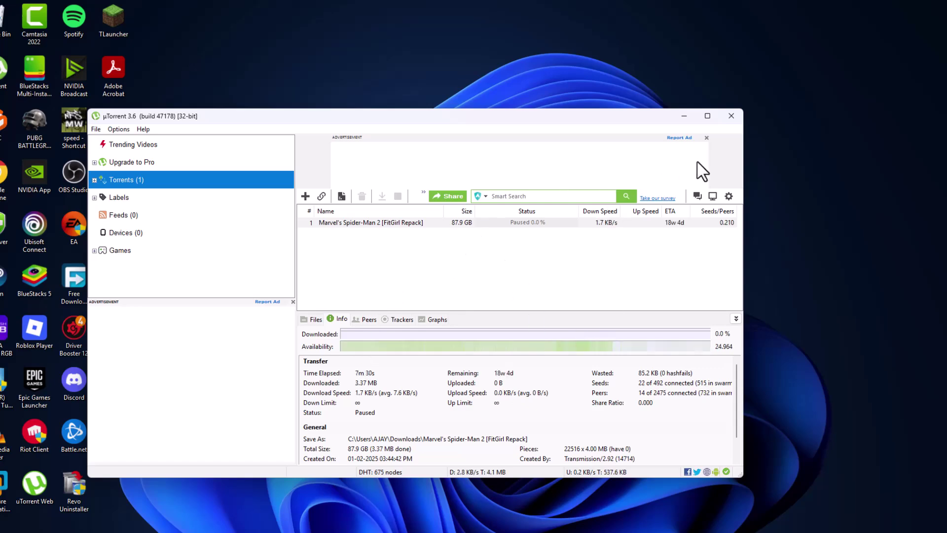
Close the µTorrent window and exit its background copy from the system tray
click(730, 116)
click(813, 518)
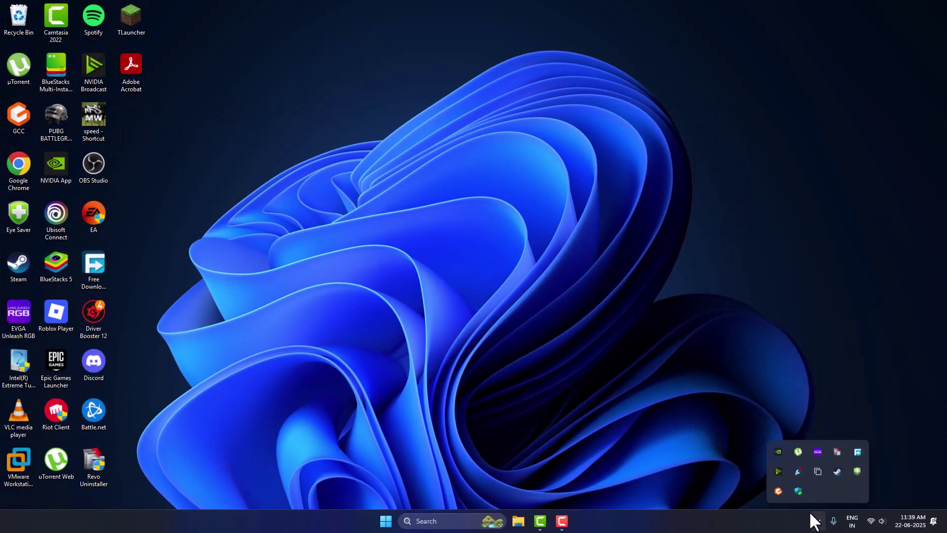
right_click(797, 452)
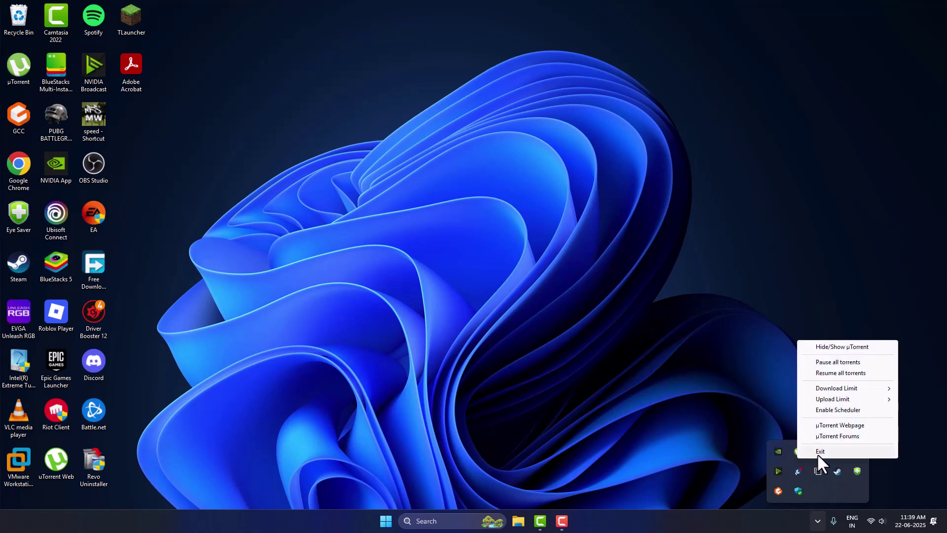
click(819, 452)
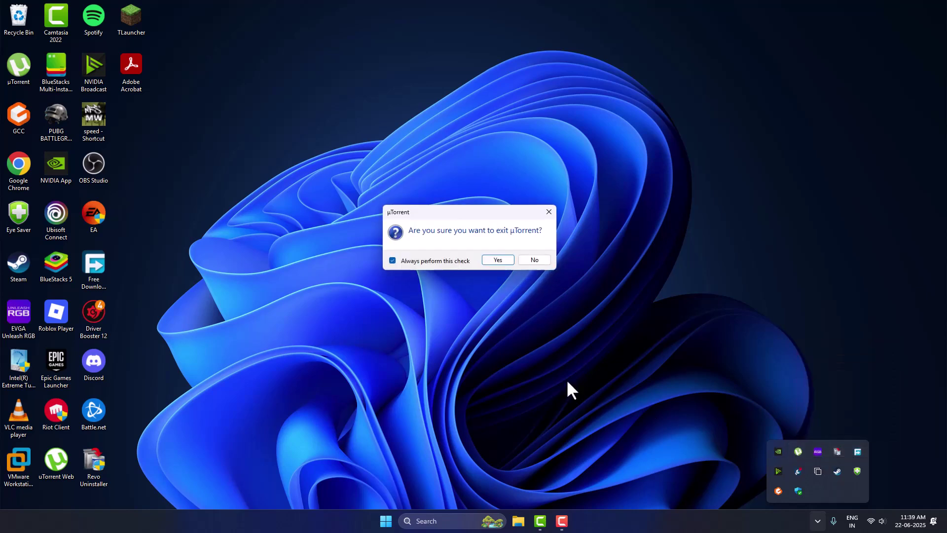
click(496, 261)
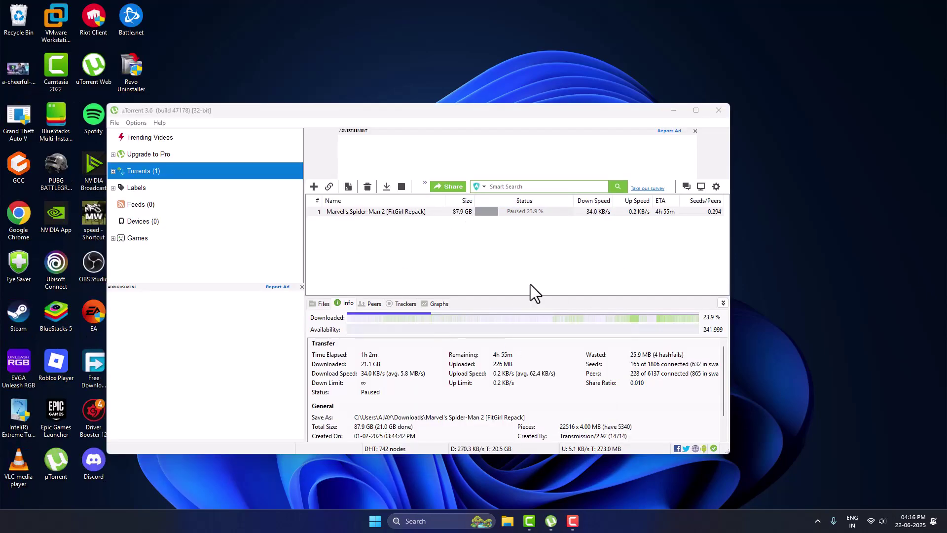
Open Windows Security's Virus & threat protection settings and reach Add or remove exclusions
click(434, 521)
text(window)
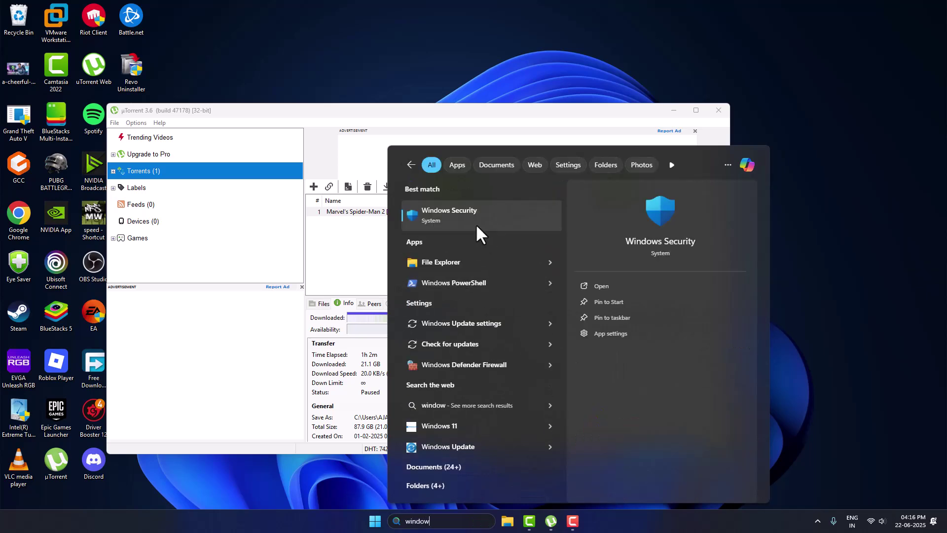
click(475, 223)
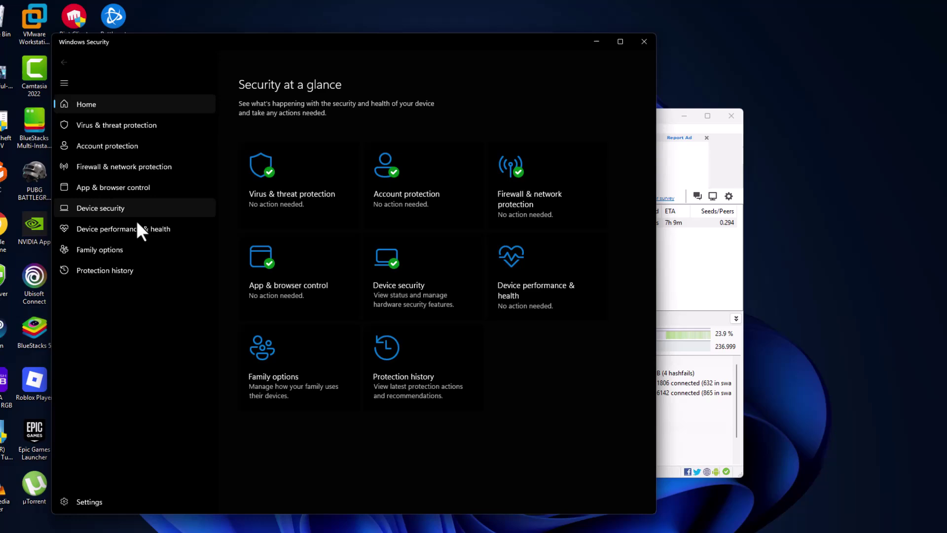
click(99, 126)
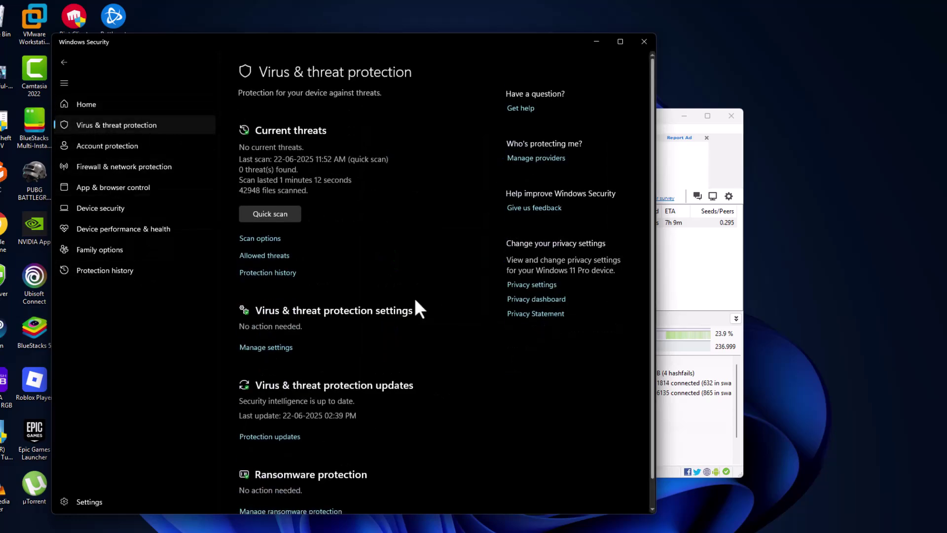
click(266, 347)
drag(654, 205, 656, 354)
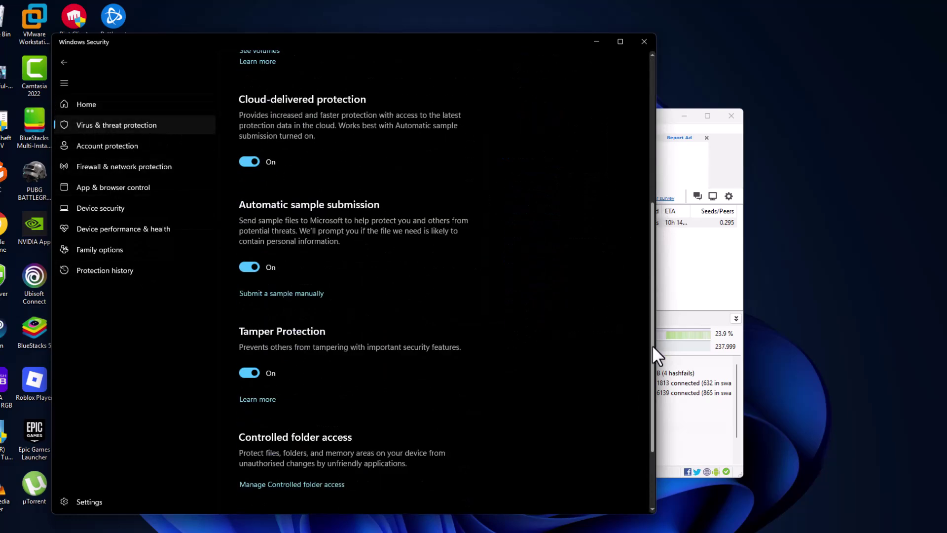
scroll(658, 354, down, 3)
click(274, 482)
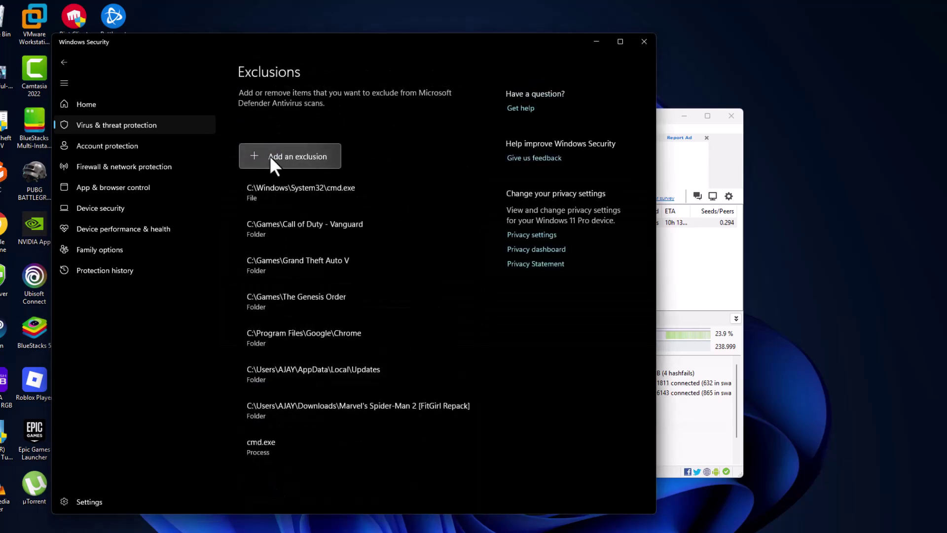
Add Downloads\Marvel's Spider-Man 2 [FitGirl Repack] as a folder exclusion and check the entry
click(287, 164)
click(285, 197)
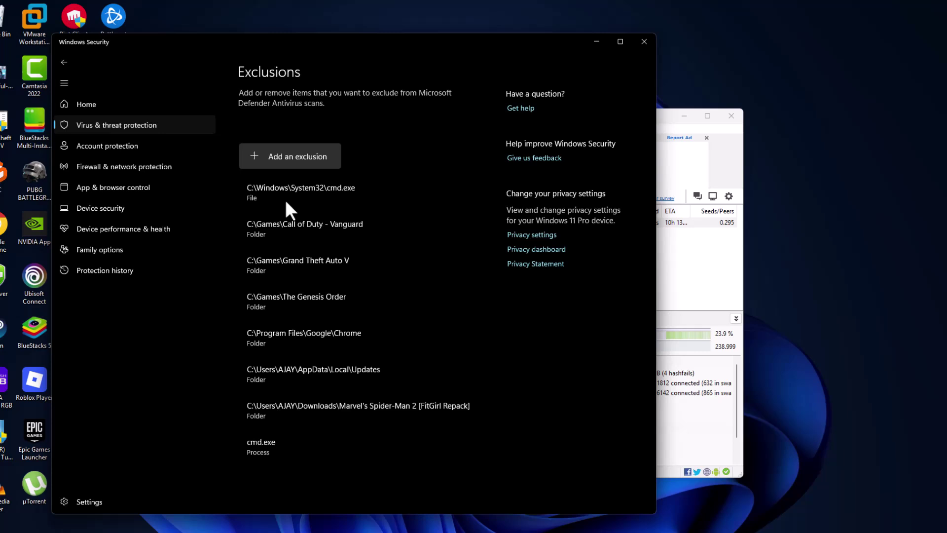
click(96, 151)
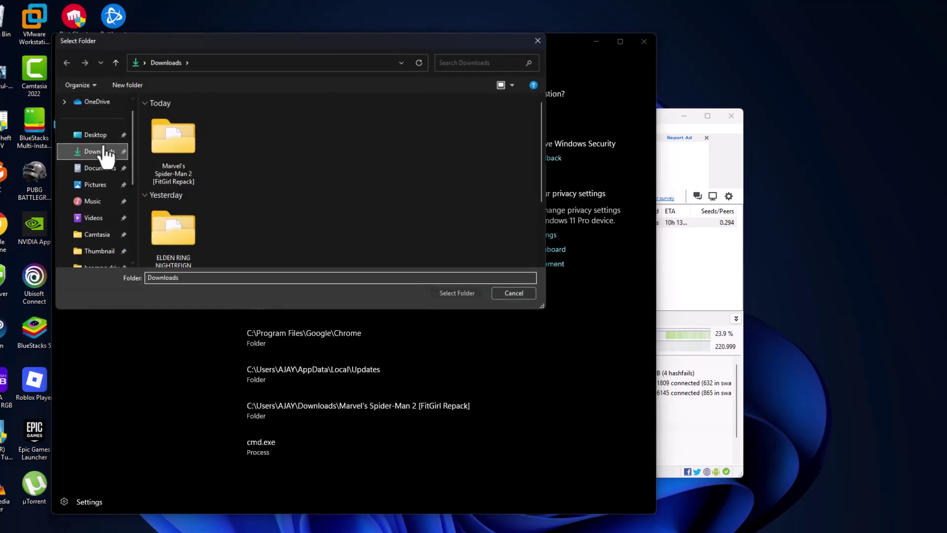
click(187, 158)
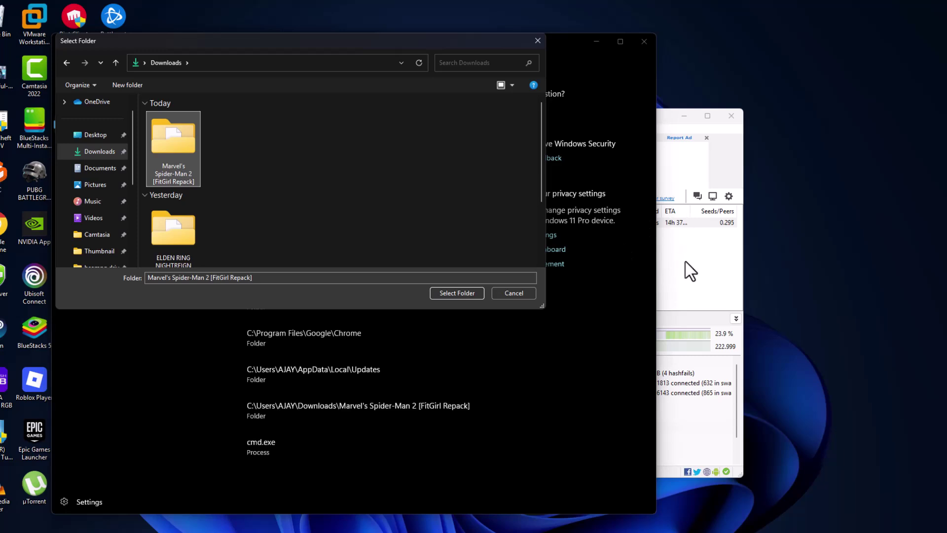
click(698, 292)
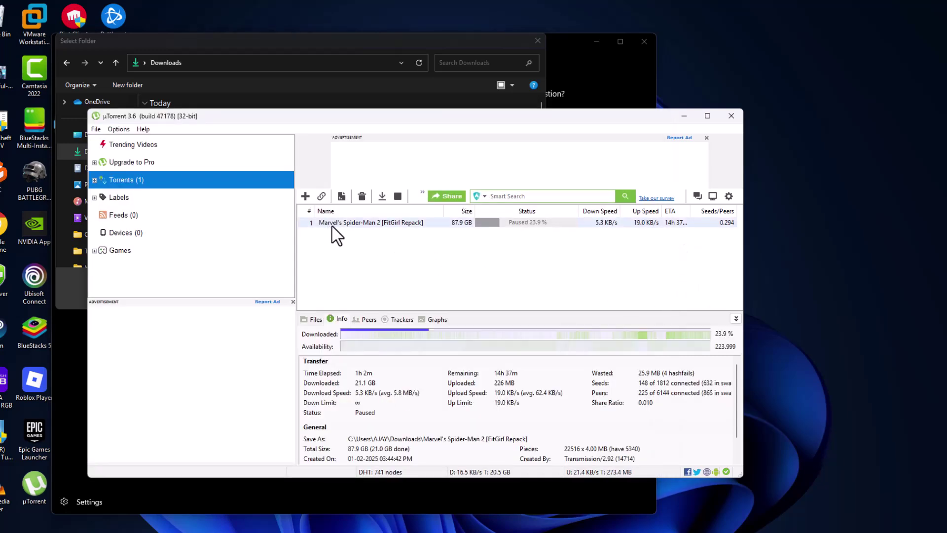
click(322, 44)
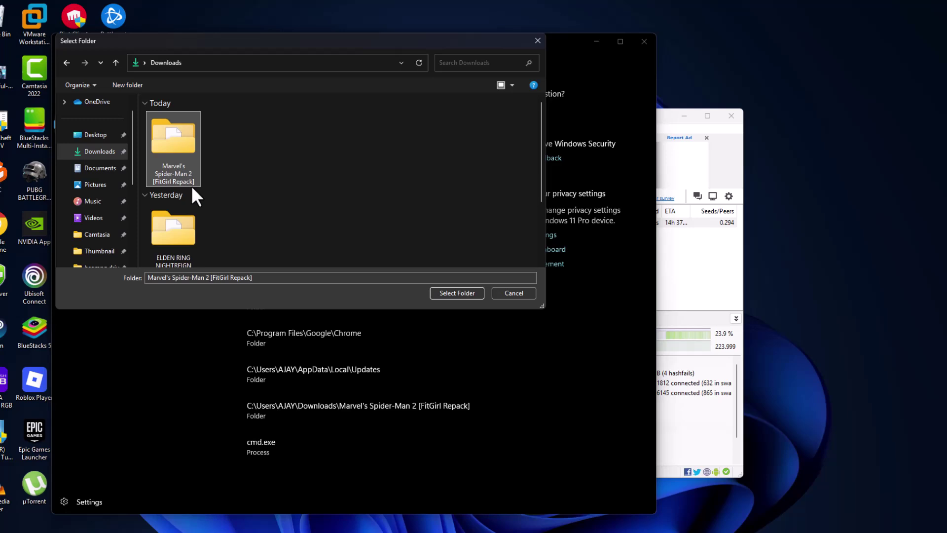
click(160, 131)
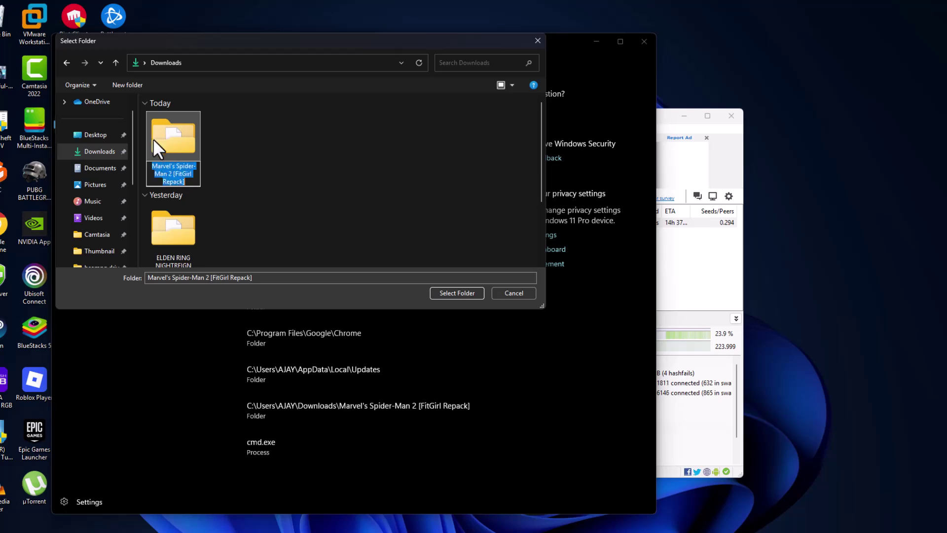
click(446, 292)
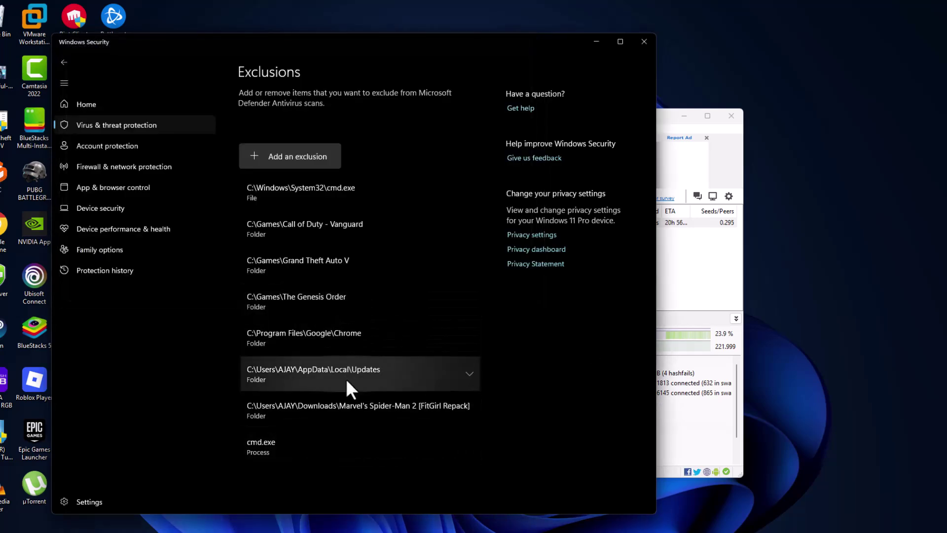
click(332, 402)
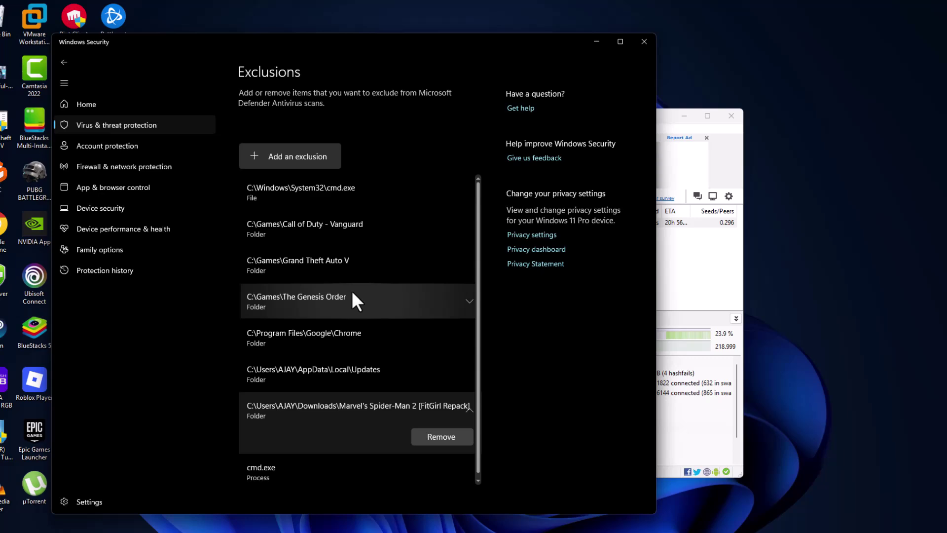
Close Windows Security and Force Start the Spider-Man 2 torrent in µTorrent
click(642, 44)
right_click(424, 222)
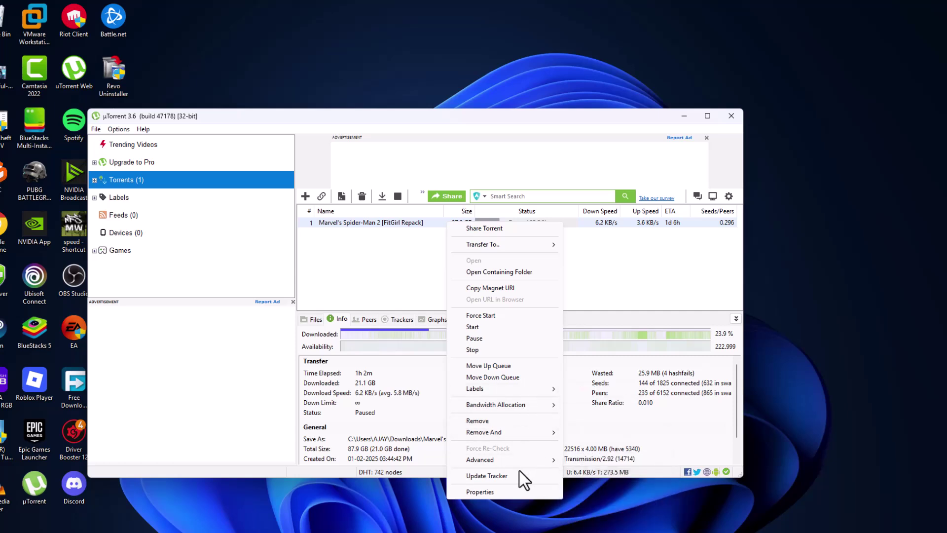
click(499, 316)
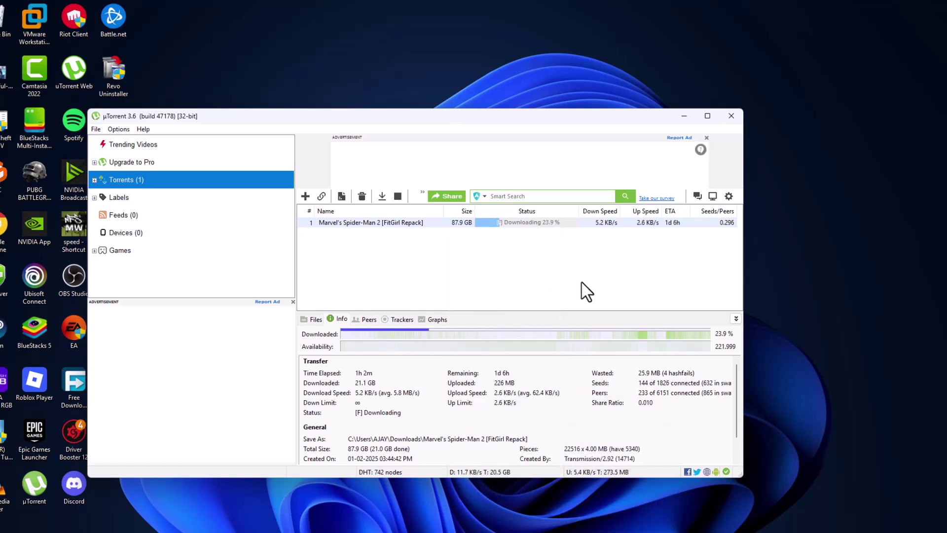